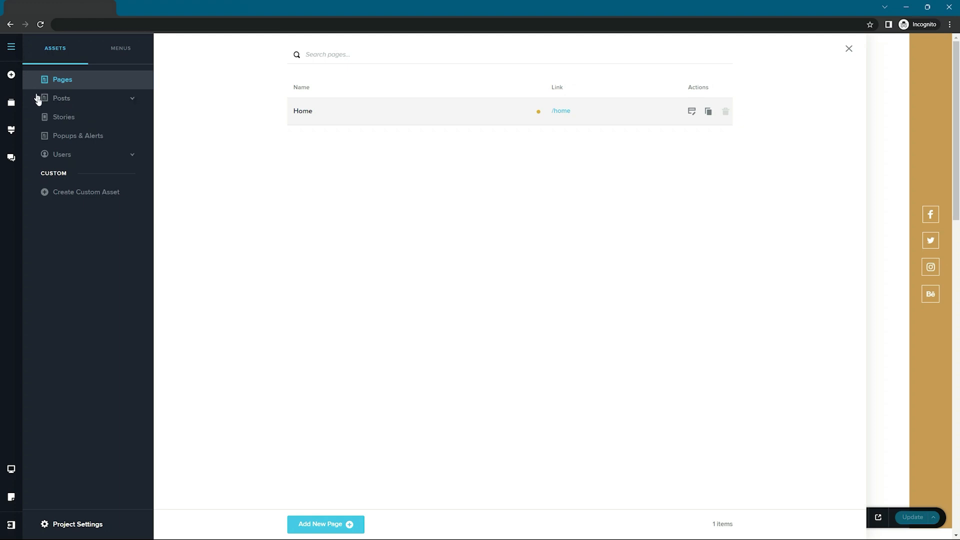
Step: Start a new custom asset with plural name Movies and auto-filled slug movies, then choose an icon
left_click(75, 193)
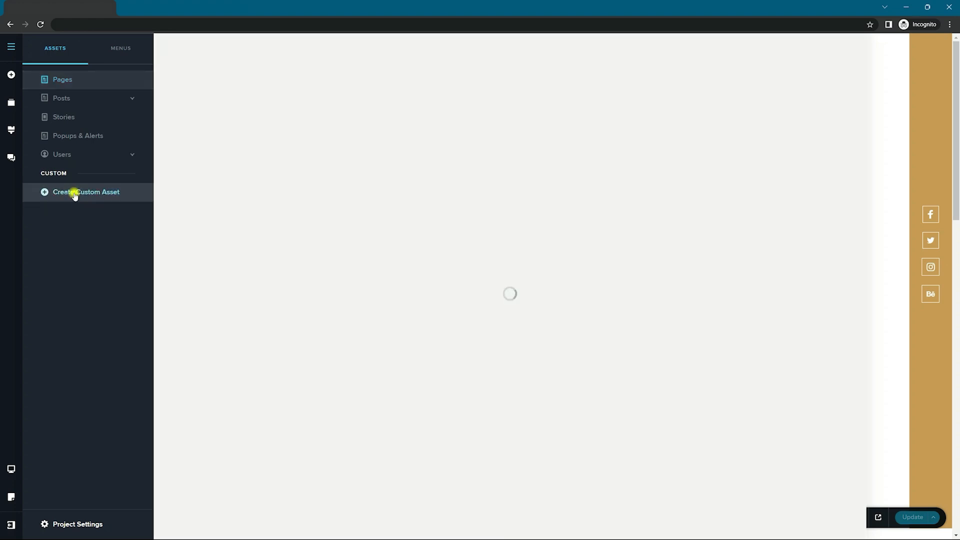
left_click(406, 166)
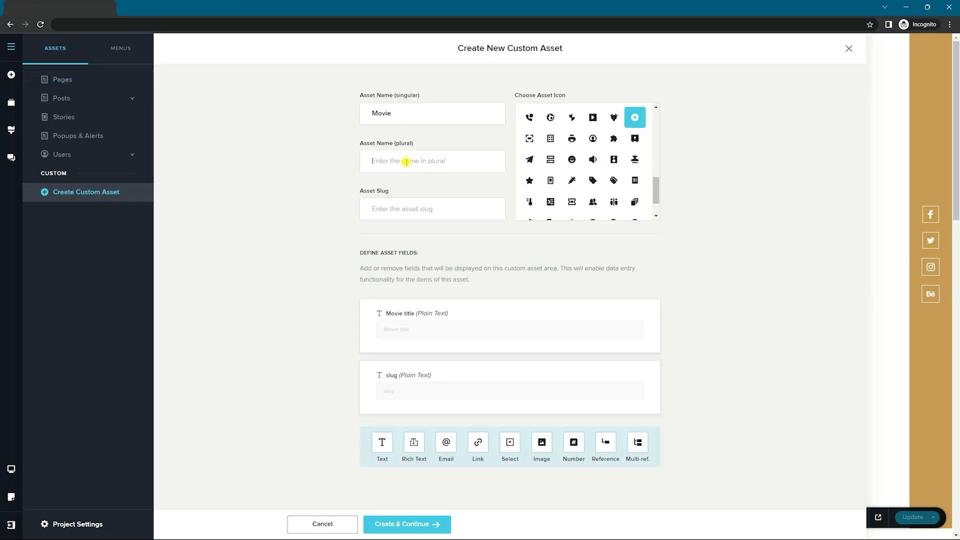
type("Movies")
key("Tab")
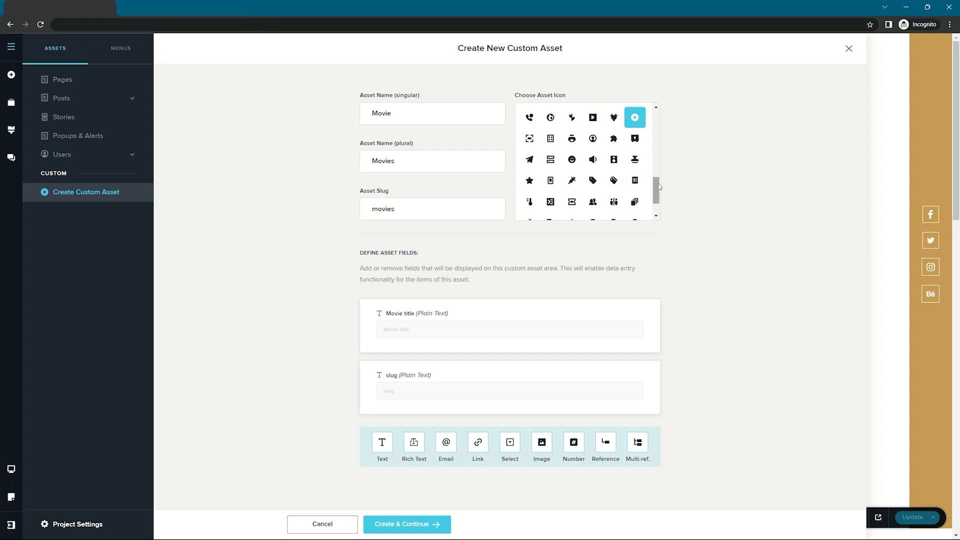
left_click_drag(658, 186, 659, 185)
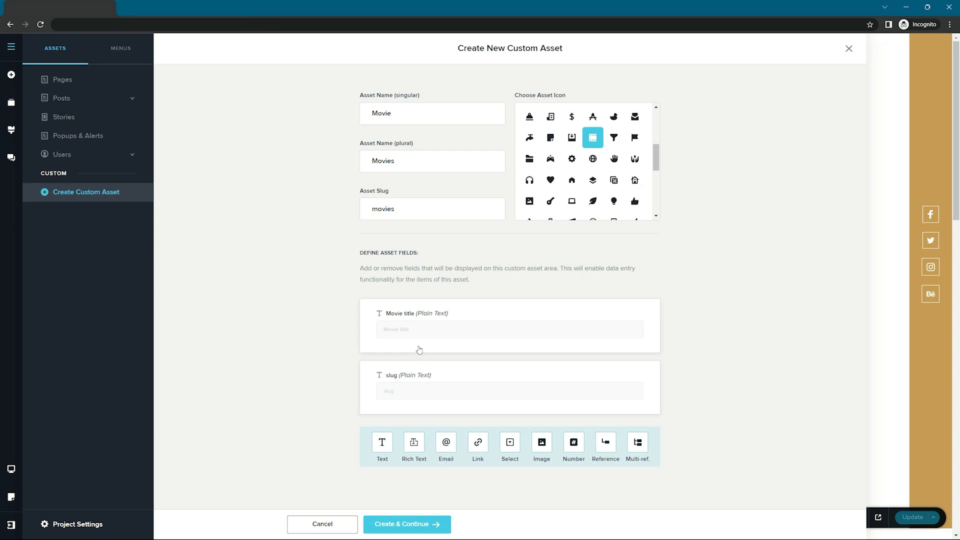
Step: Add an image field labelled Poster and make it required
left_click(547, 449)
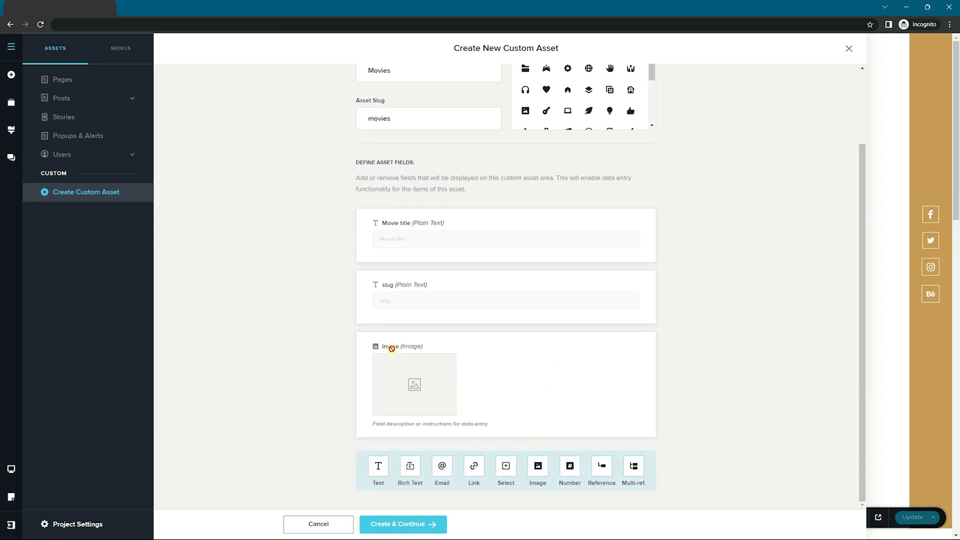
mouse_move(396, 346)
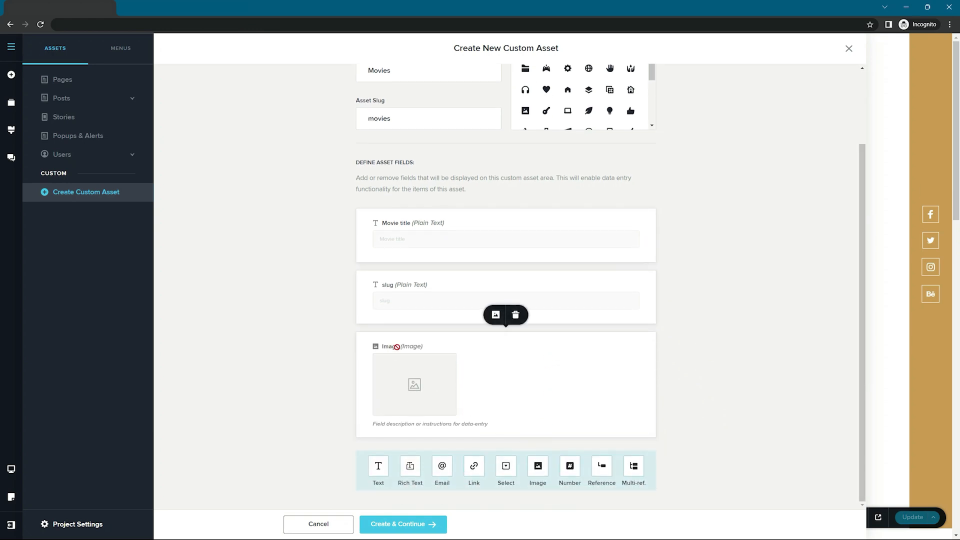
left_click(496, 315)
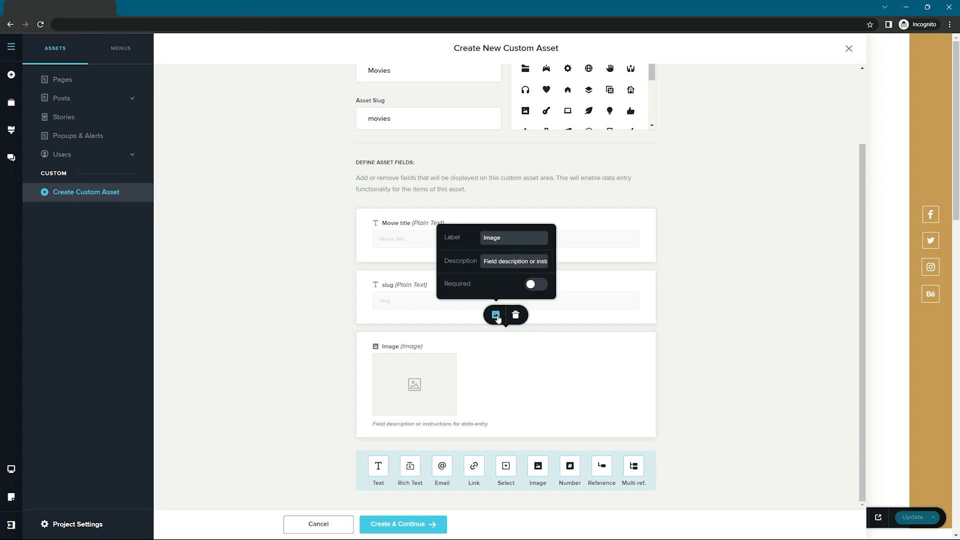
double_click(495, 238)
type("Poster")
left_click(531, 286)
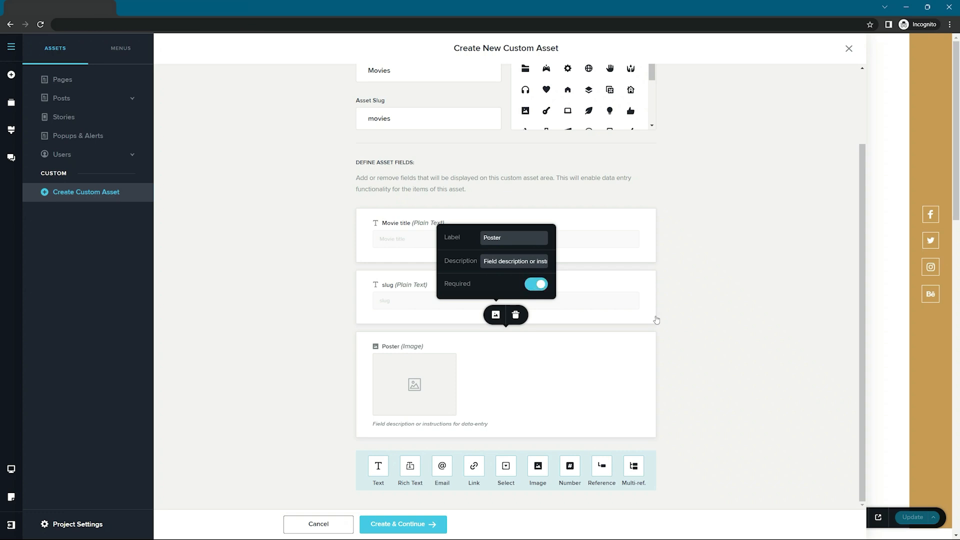
Step: Add a required text field labelled Release Year with a maximum length of 4
left_click(378, 466)
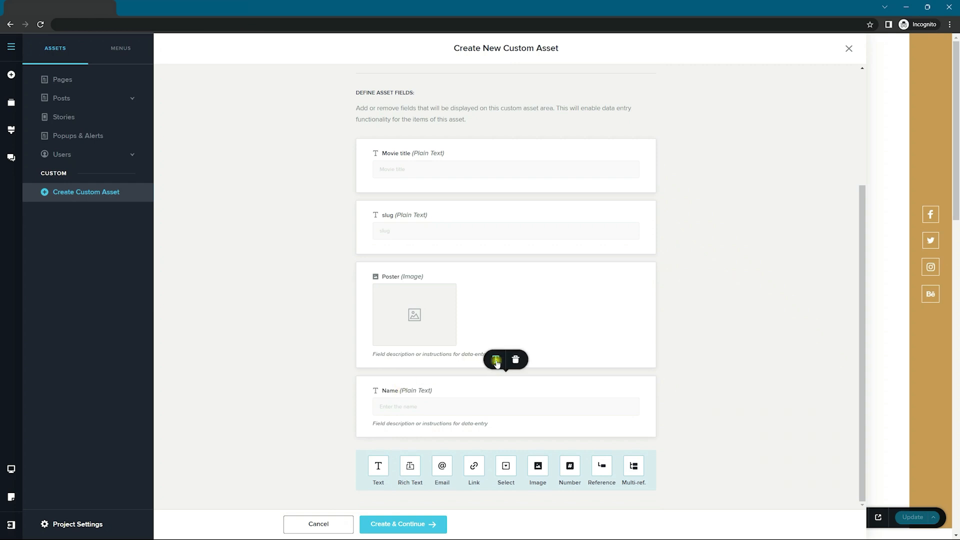
left_click(496, 358)
double_click(484, 212)
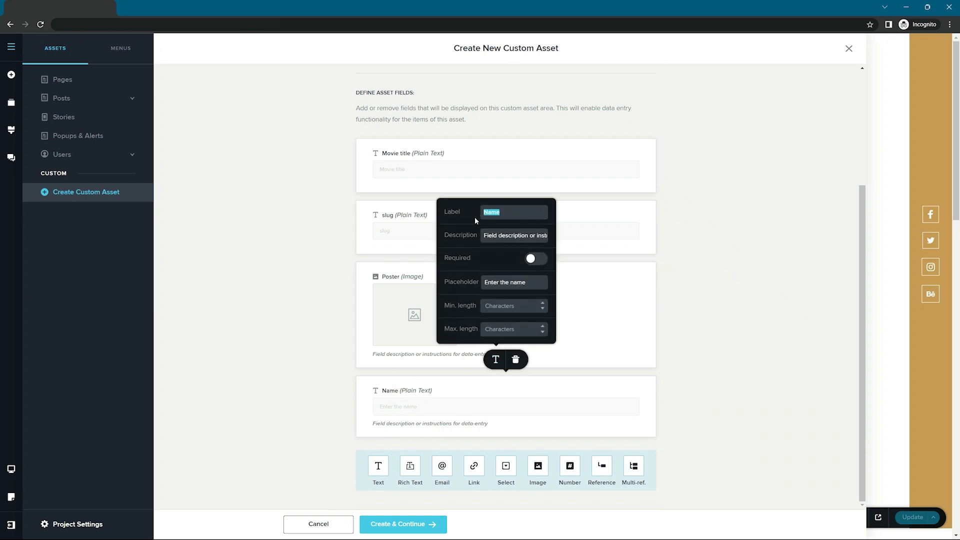
type("Release Year")
left_click(536, 259)
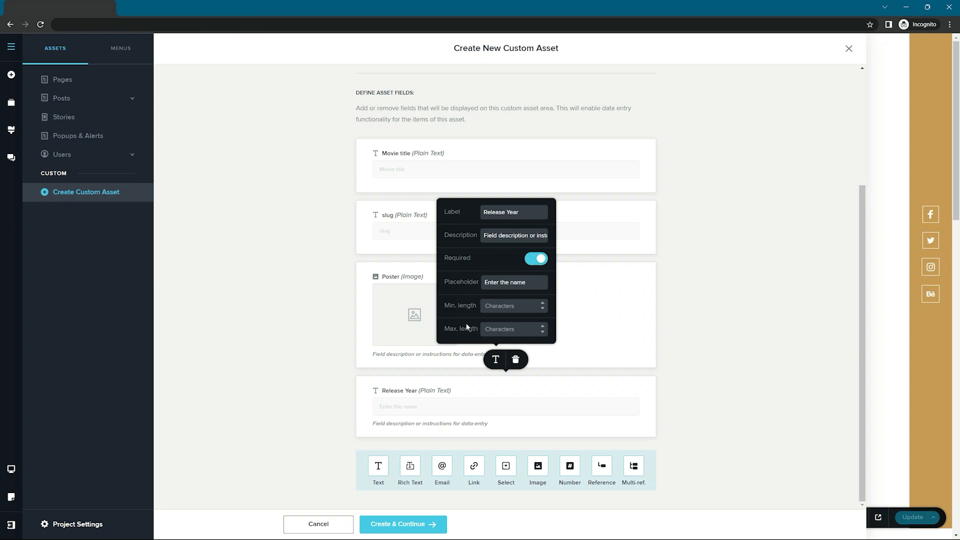
left_click(493, 328)
type("4")
left_click(707, 338)
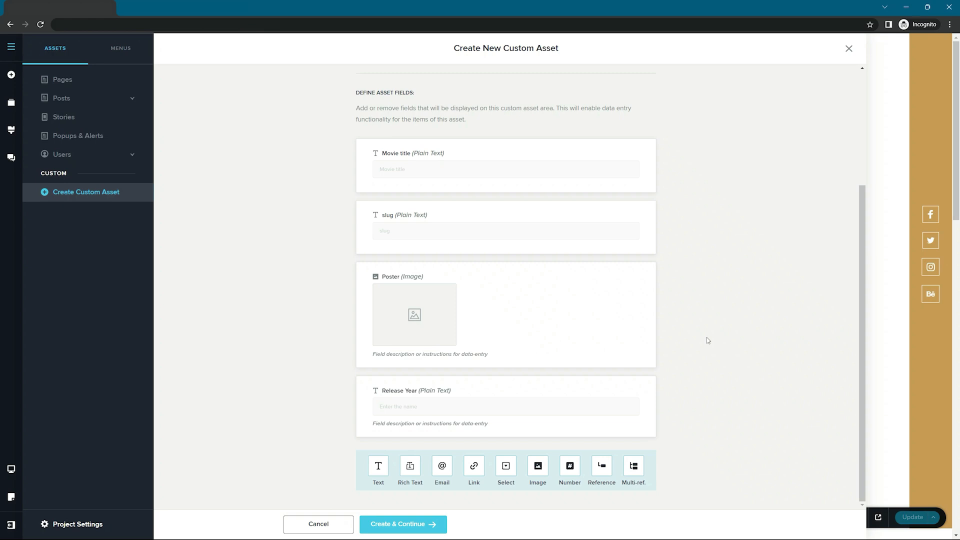
Step: Add a rich text field labelled Synopsis, required, with a maximum length of 400
left_click(409, 470)
scroll(605, 383, "down", 3)
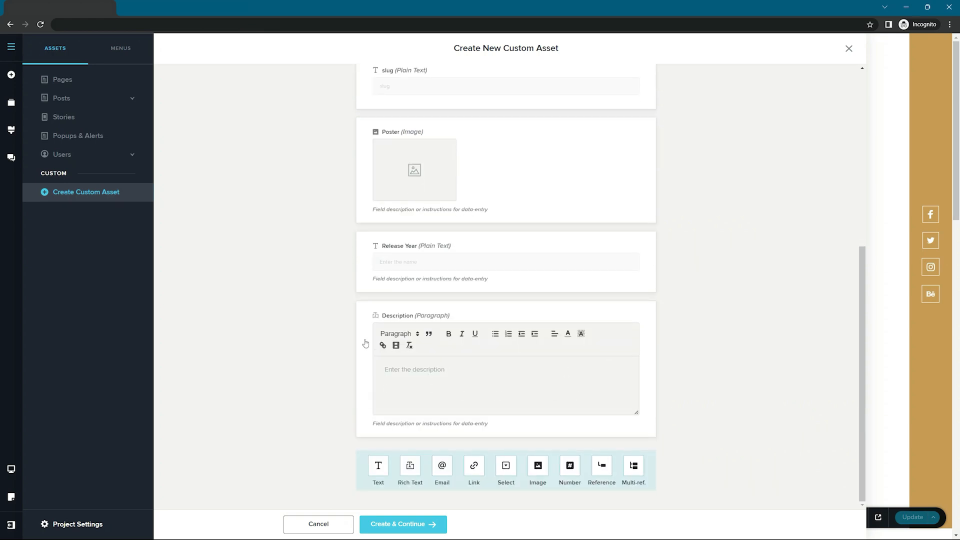
mouse_move(396, 316)
left_click(496, 285)
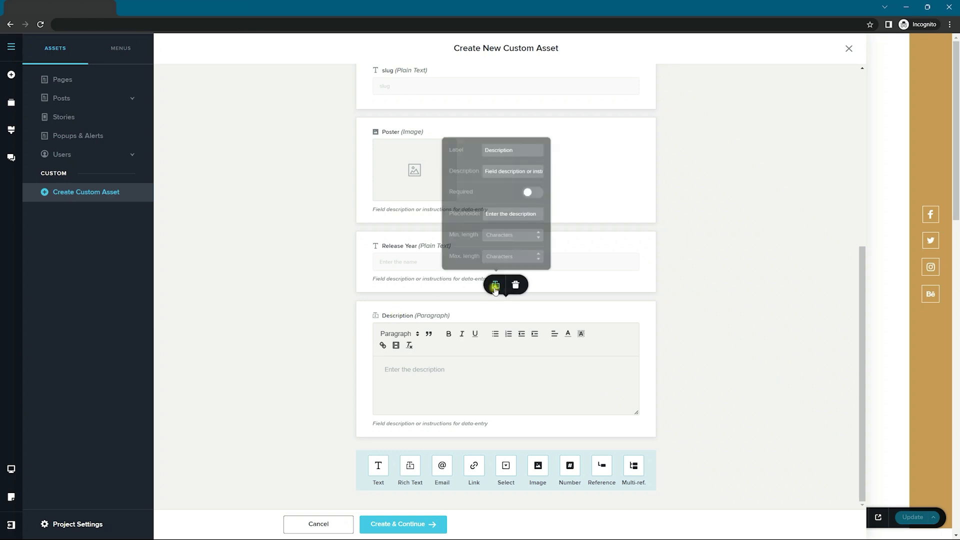
left_click_drag(520, 136, 448, 136)
type("Synopsis")
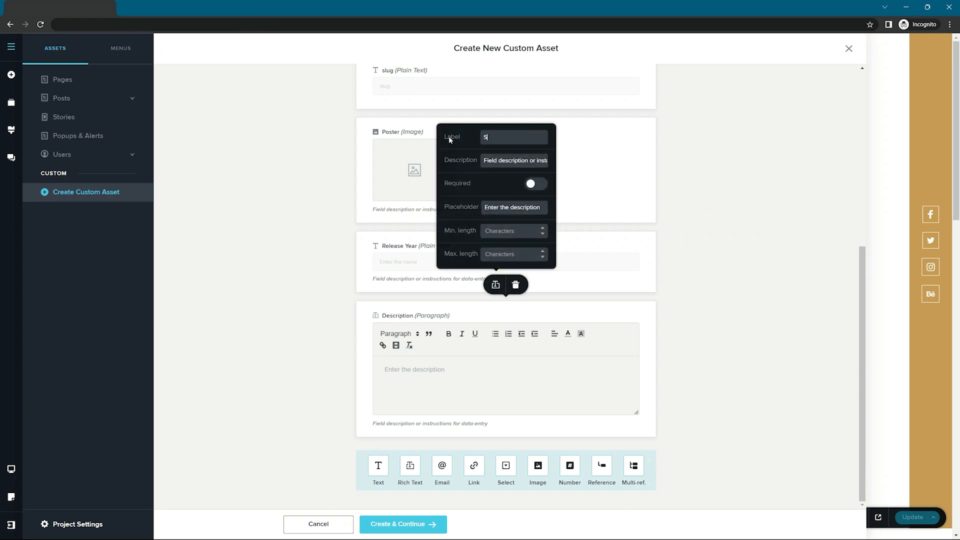
left_click(536, 184)
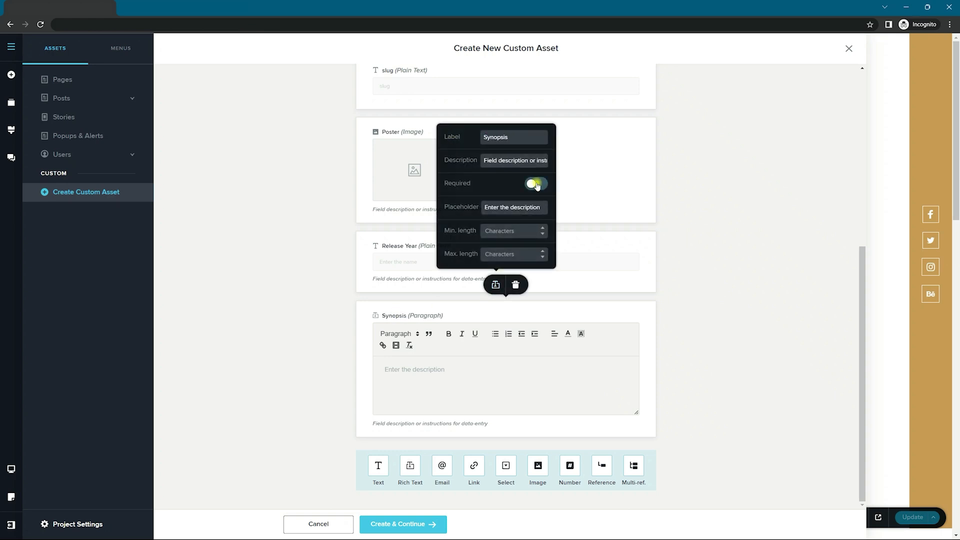
left_click(496, 249)
type("400")
left_click(622, 360)
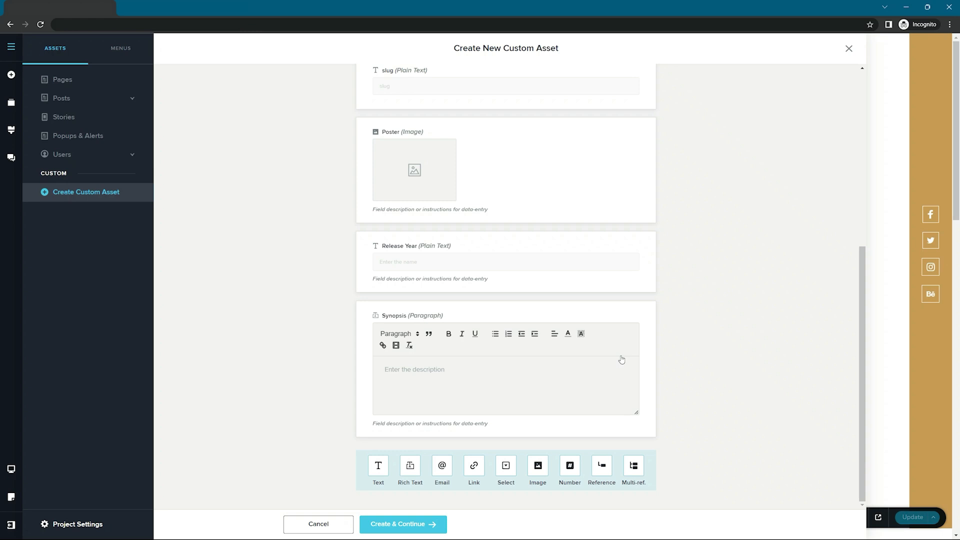
Step: Review the Poster, Release Year and Synopsis fields, then create the Movies collection with Create & Continue
scroll(691, 329, "up", 6)
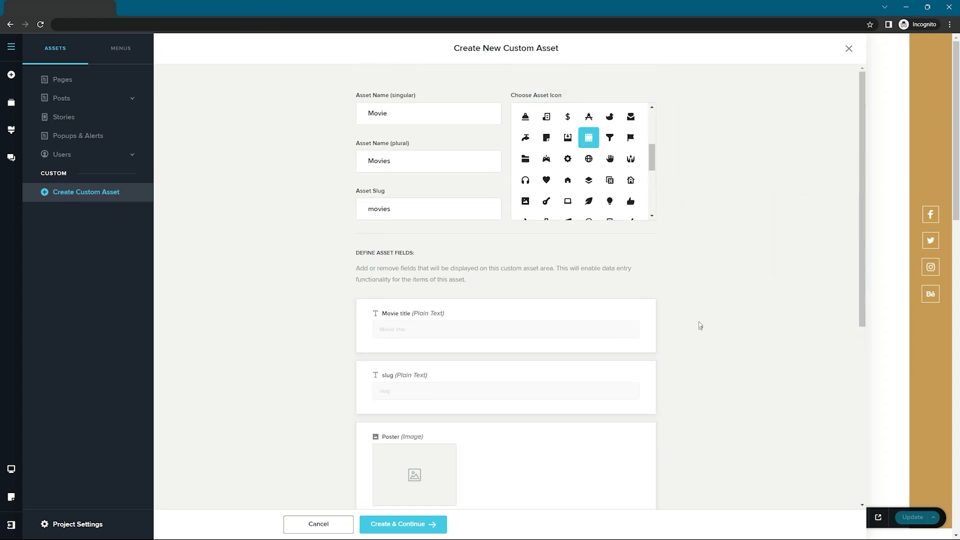
scroll(812, 301, "down", 5)
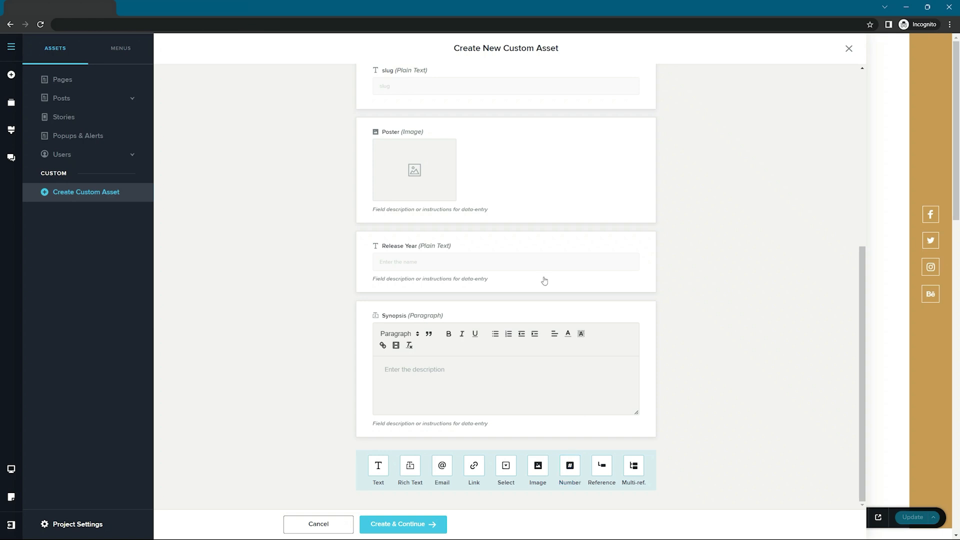
left_click(394, 525)
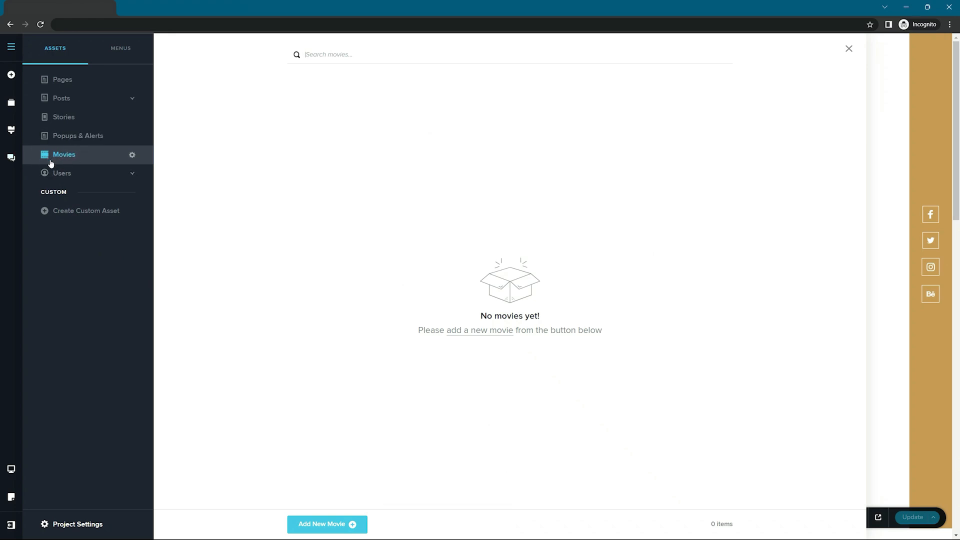
Step: Begin a new movie entry, then switch to defining a second custom asset
left_click(327, 523)
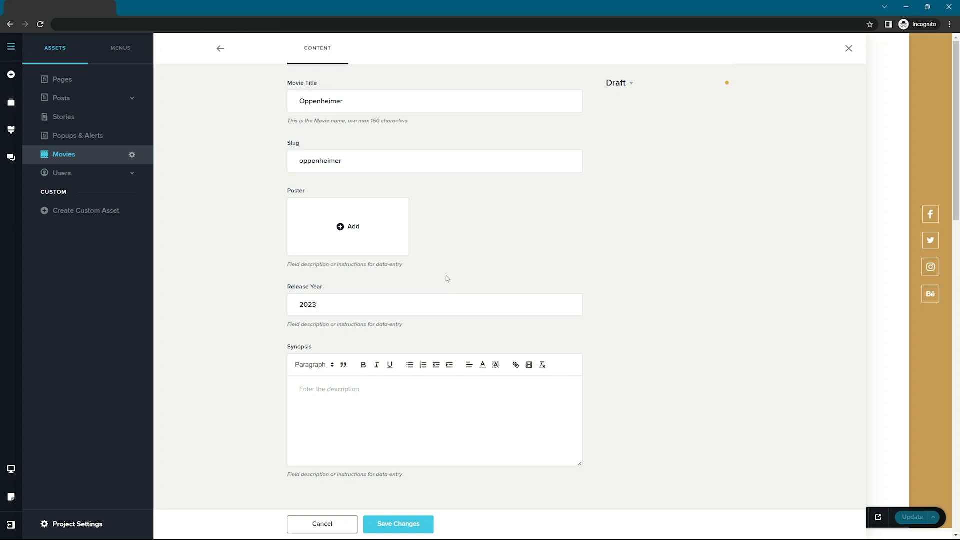
left_click(78, 211)
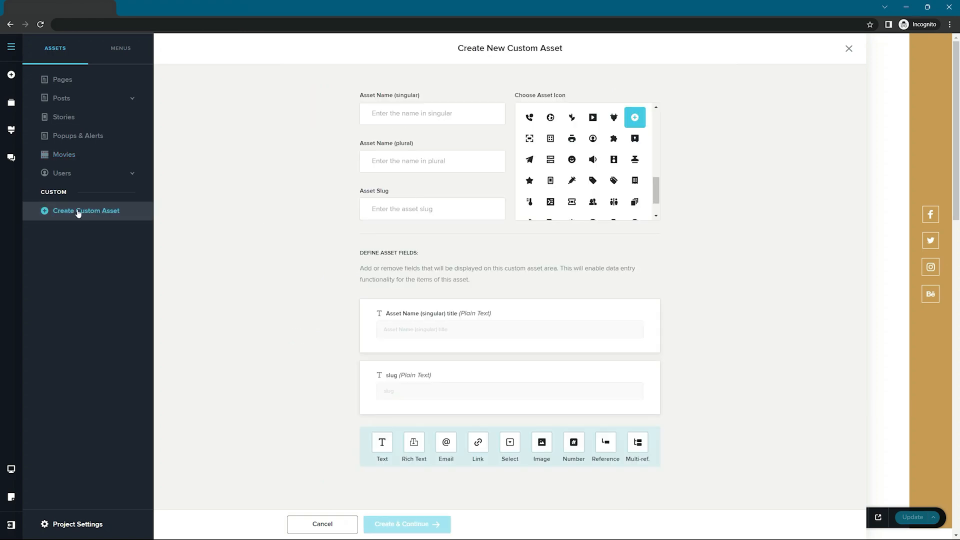
Step: Create a collection with singular name Genre, then bring up the Movies collection's settings
left_click(414, 113)
type("Genre")
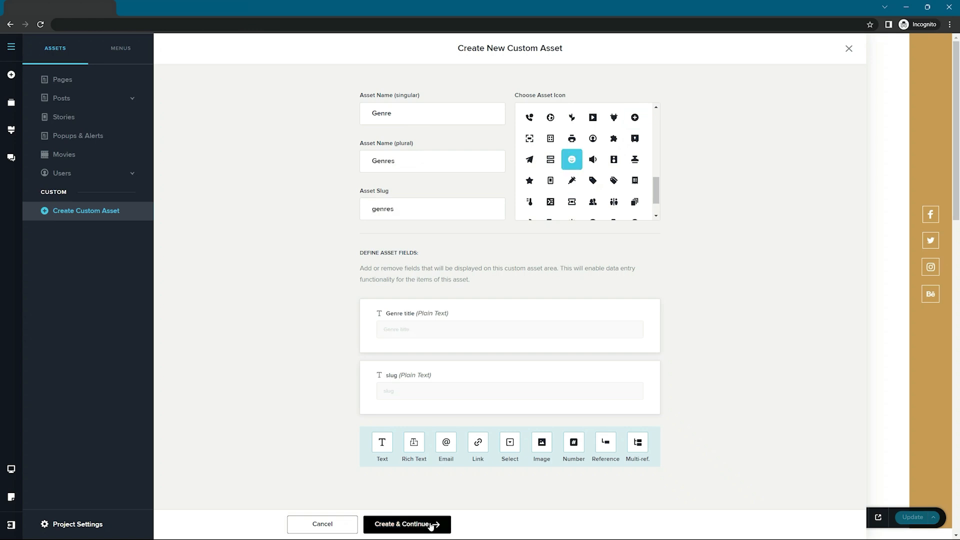
left_click(431, 525)
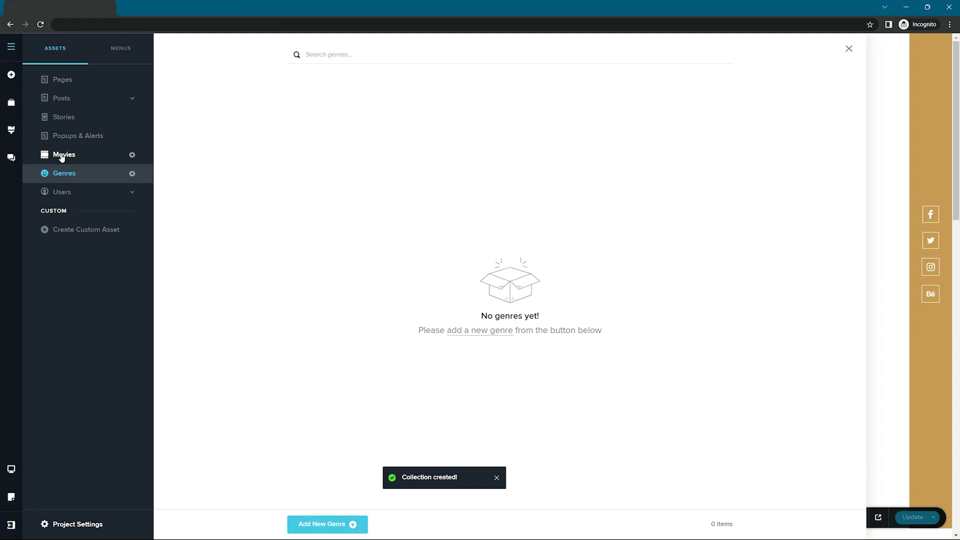
left_click(132, 154)
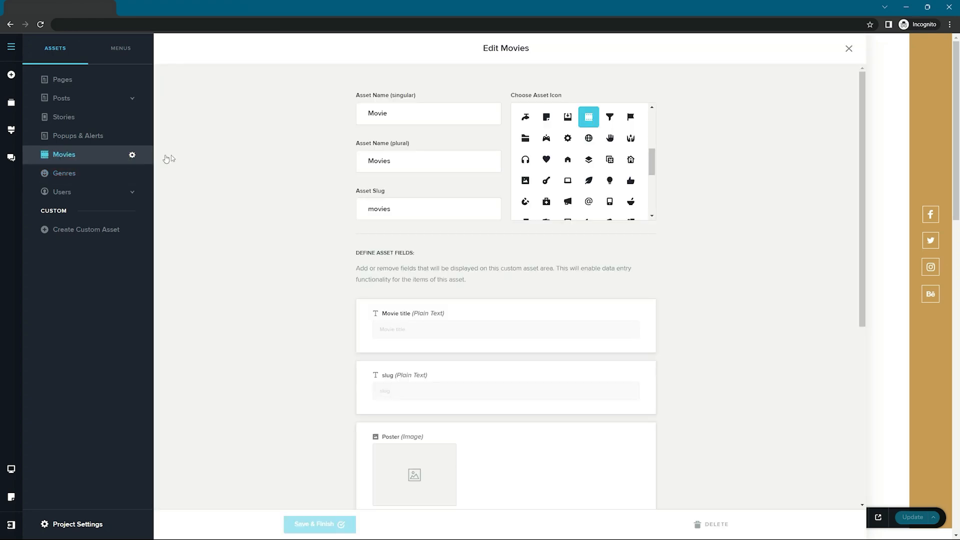
Step: Add a required reference field labelled Genre pointing to the Genres collection, and save Movies
scroll(284, 208, "down", 6)
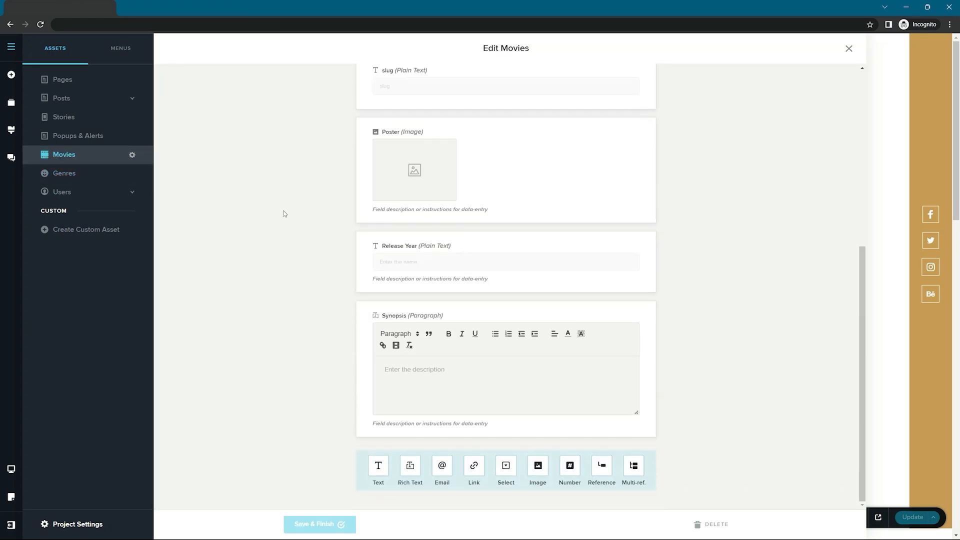
left_click(602, 468)
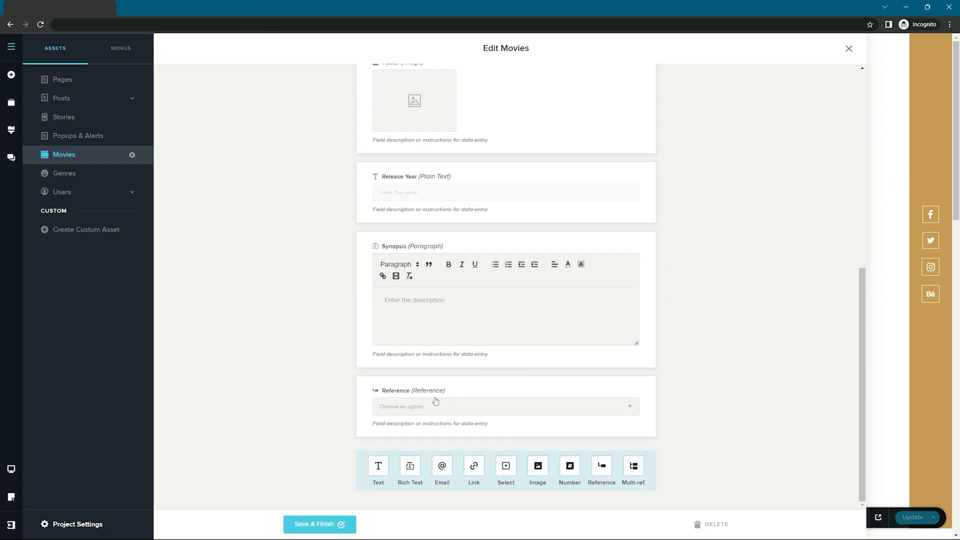
left_click(426, 389)
left_click(501, 358)
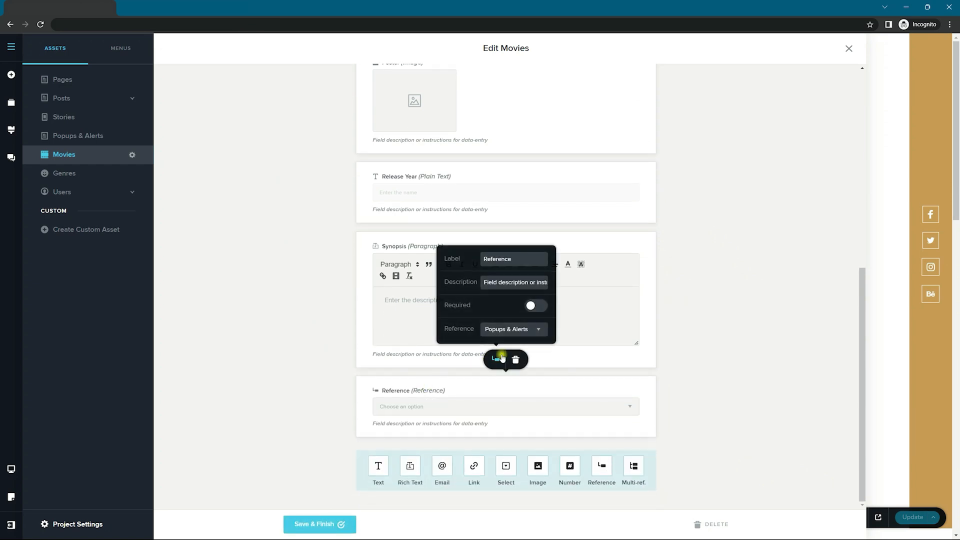
left_click(480, 260)
double_click(480, 260)
type("Genre")
left_click(533, 306)
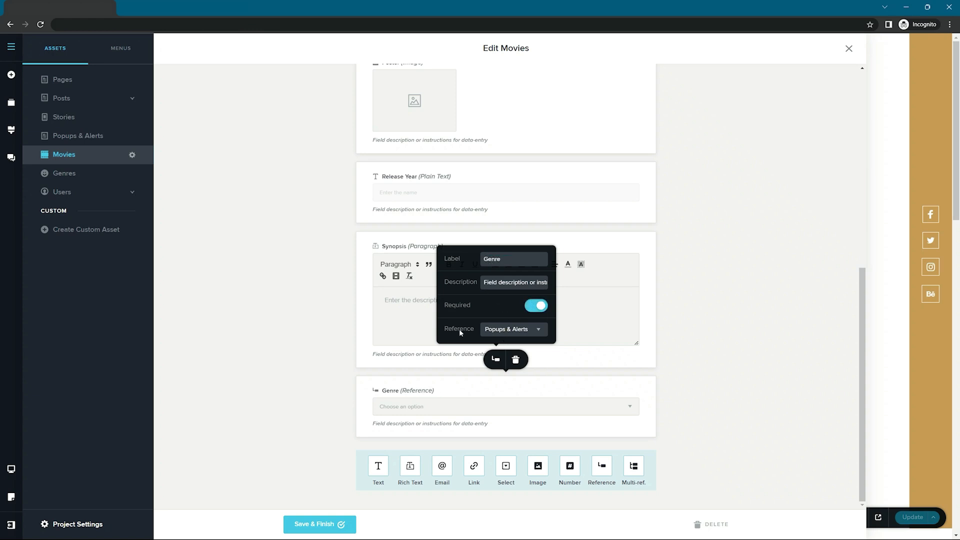
left_click(509, 328)
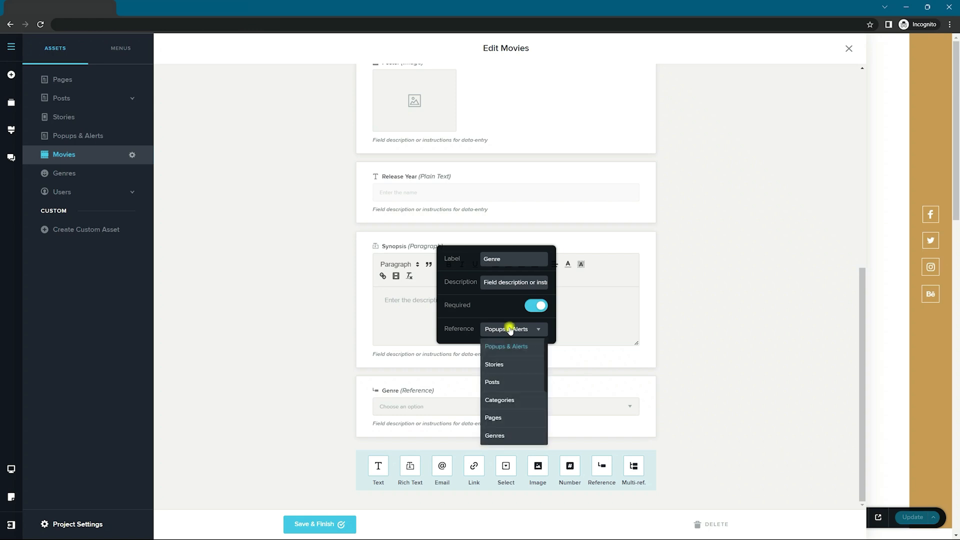
left_click(495, 435)
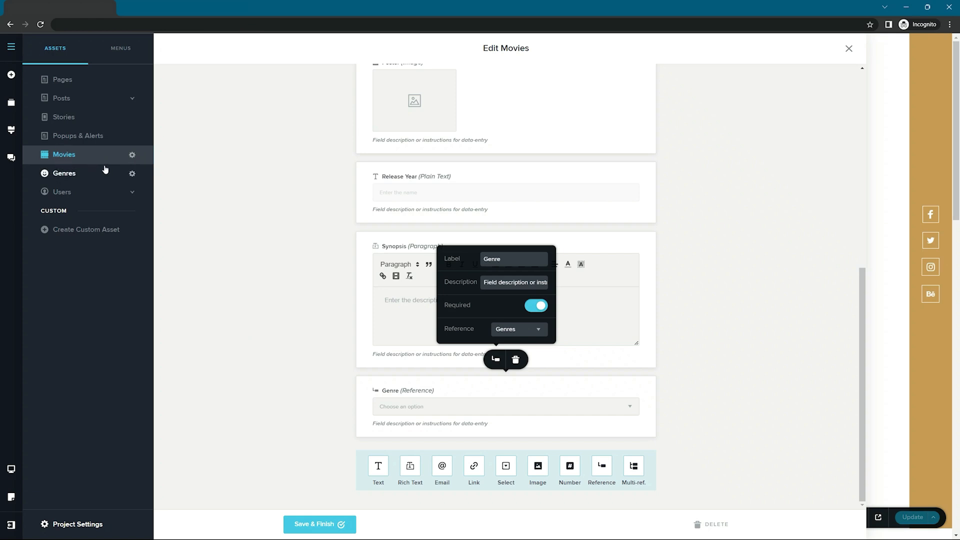
left_click(324, 525)
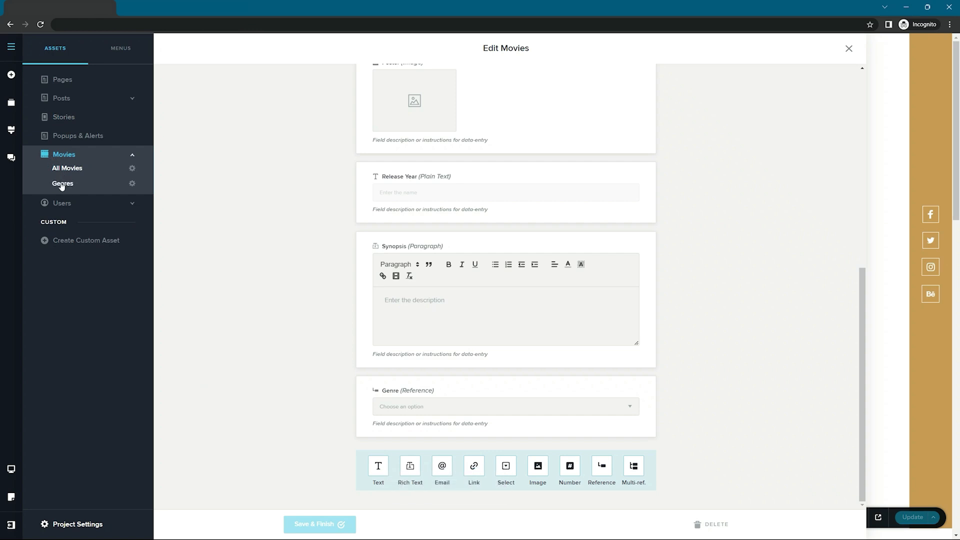
Step: In the Genres collection, start a genre entry titled 'Hoo' and return to the list
left_click(61, 185)
left_click(344, 528)
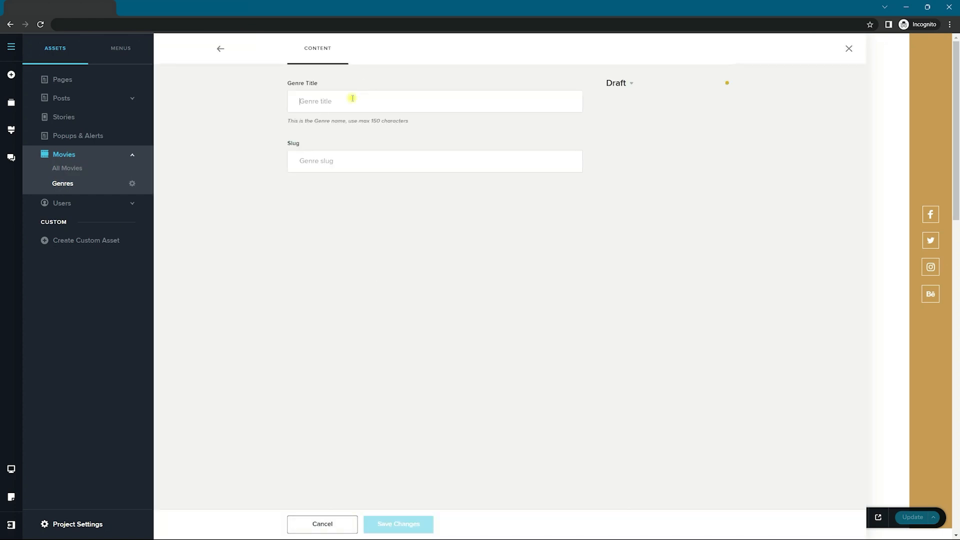
type("Hoor")
left_click(220, 49)
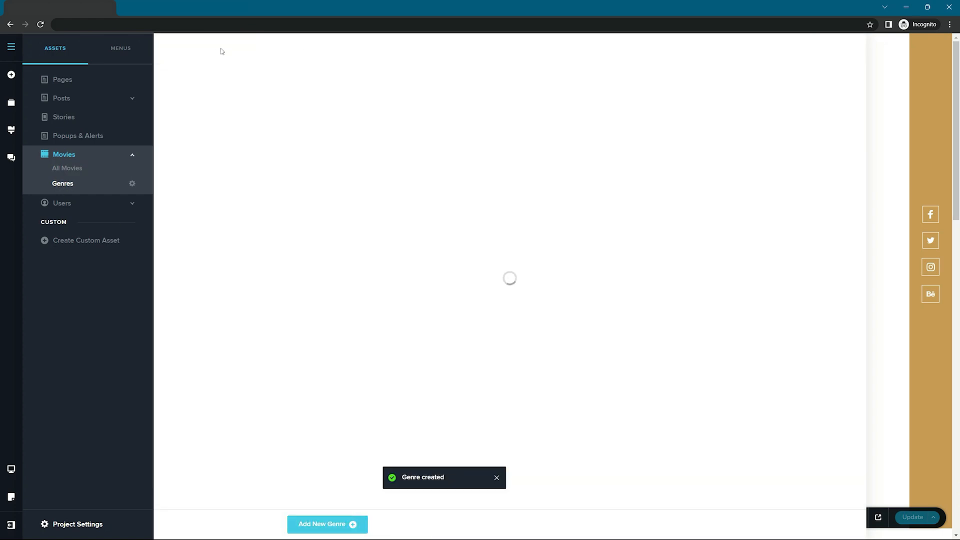
Step: Add another genre entry with the title 'Adverture'
left_click(327, 524)
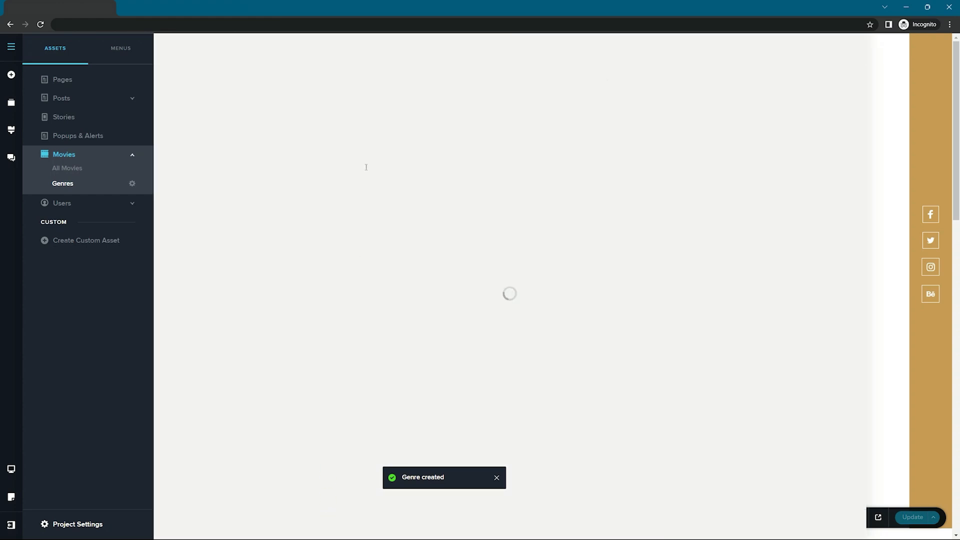
left_click(345, 100)
type("Adve")
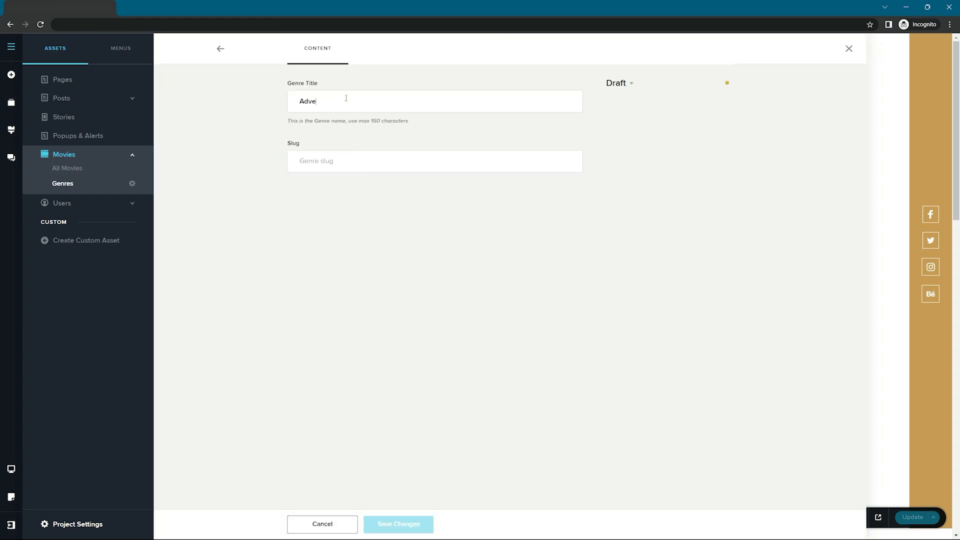
type("rture")
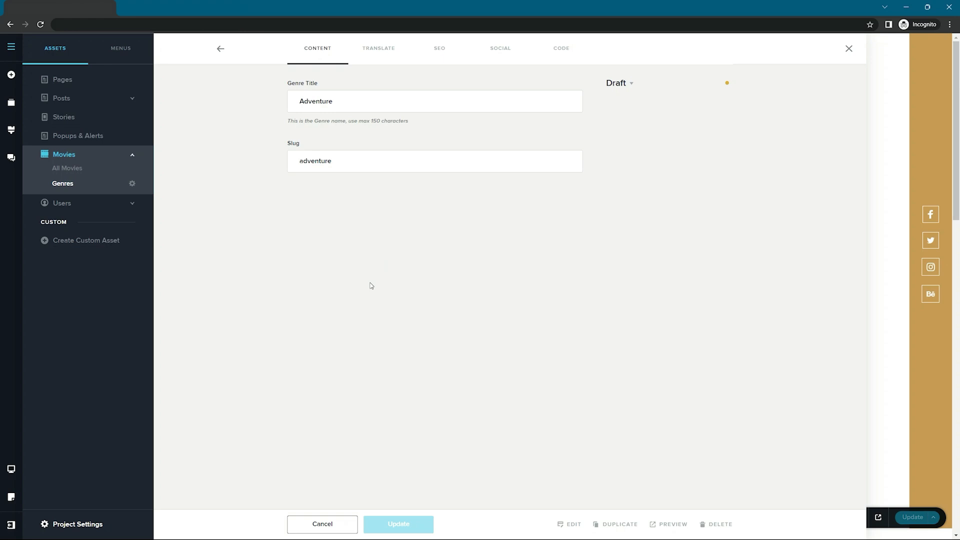